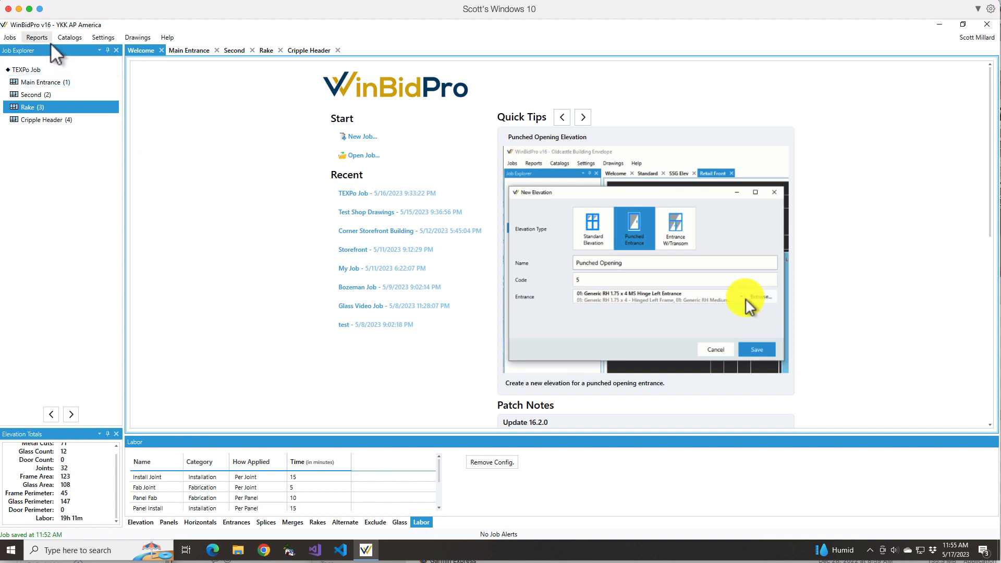
- Open the vendor management list to review the GDS catalog vendors and saved vendors, and close it
left_click(70, 37)
mouse_move(86, 50)
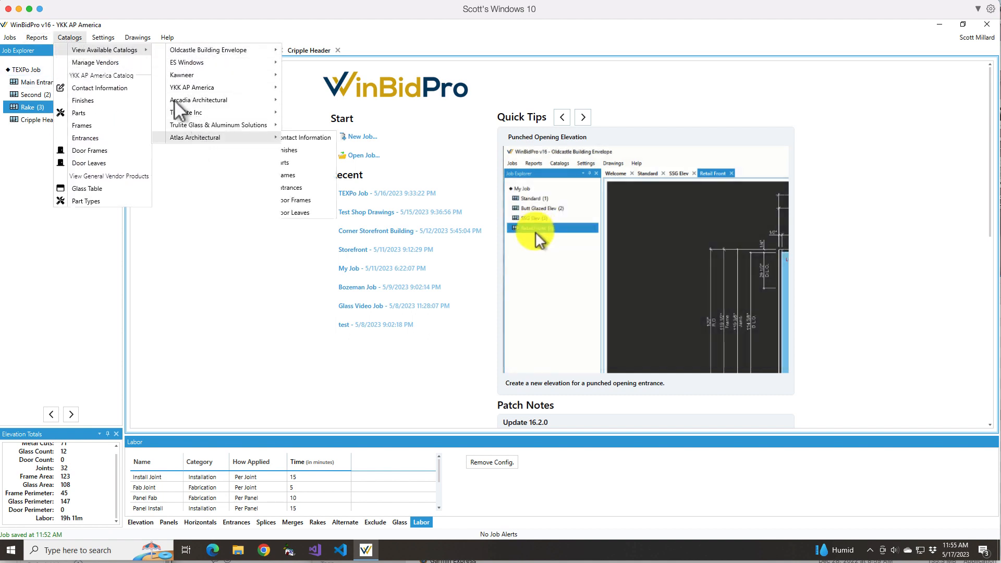
left_click(94, 63)
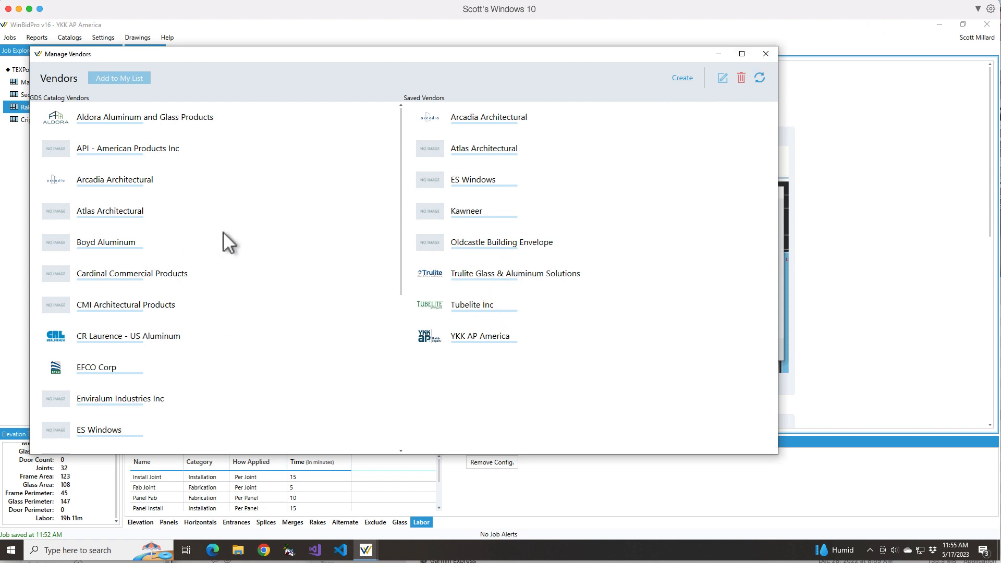
left_click(765, 52)
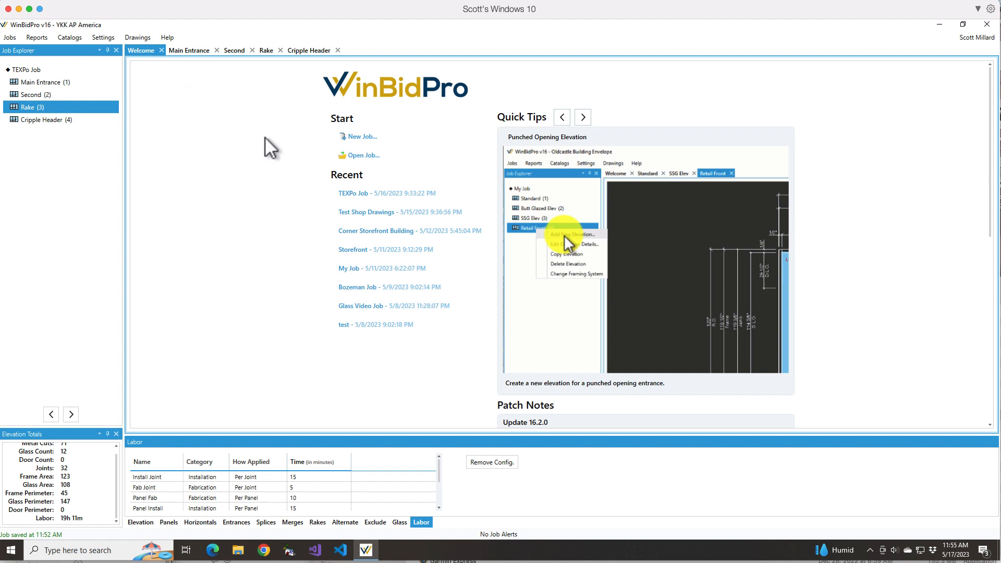
- Review the new job options with Arcadia Architectural as the vendor, and close the dialog without creating a job
left_click(348, 136)
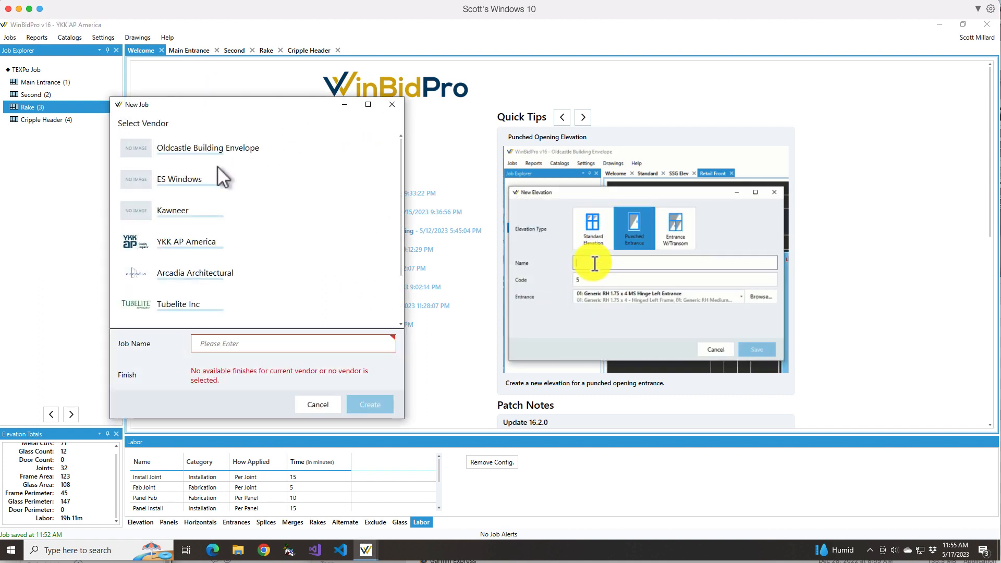
left_click(179, 274)
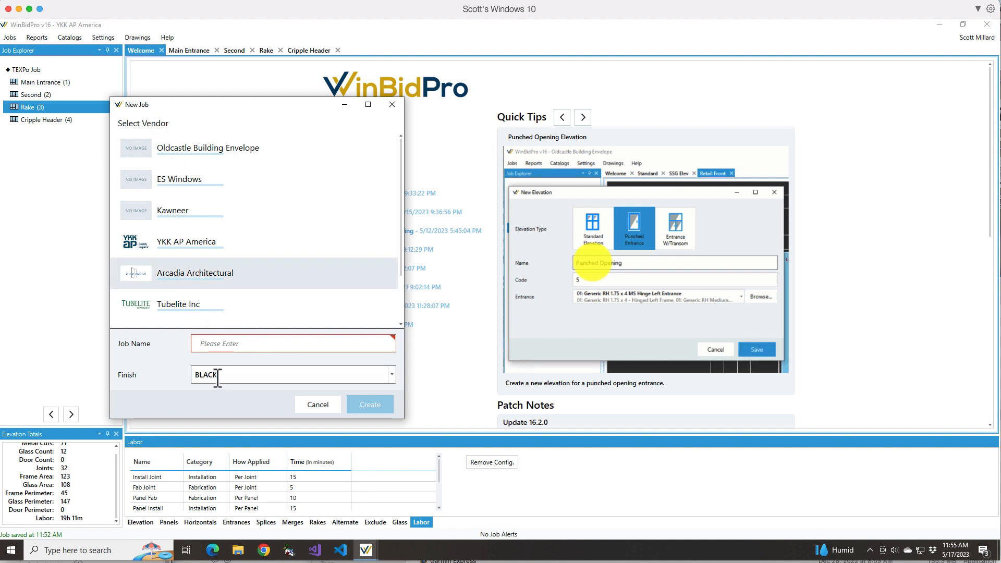
left_click(391, 106)
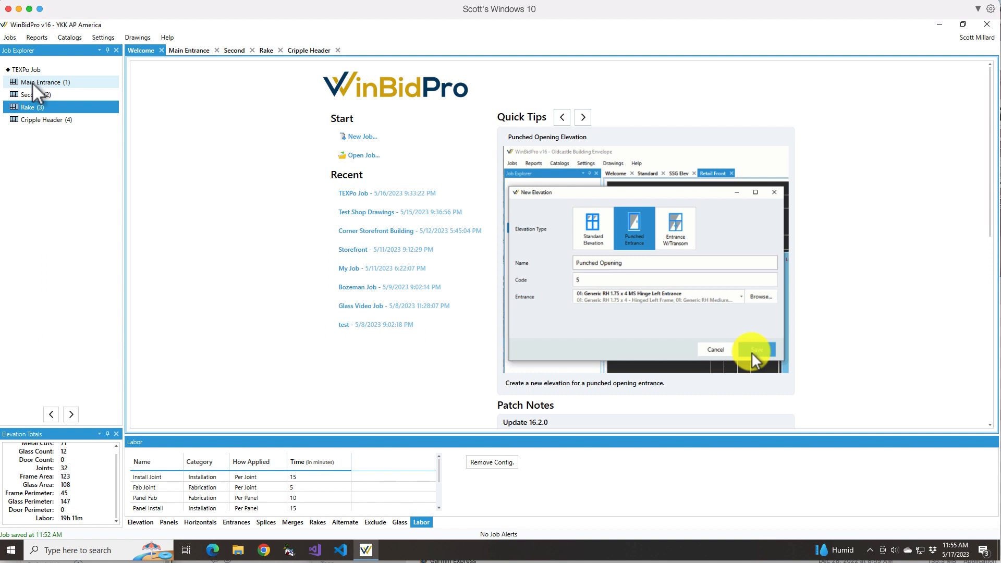
- Review the new elevation types and the framing systems available for the job, without adding an elevation
right_click(32, 168)
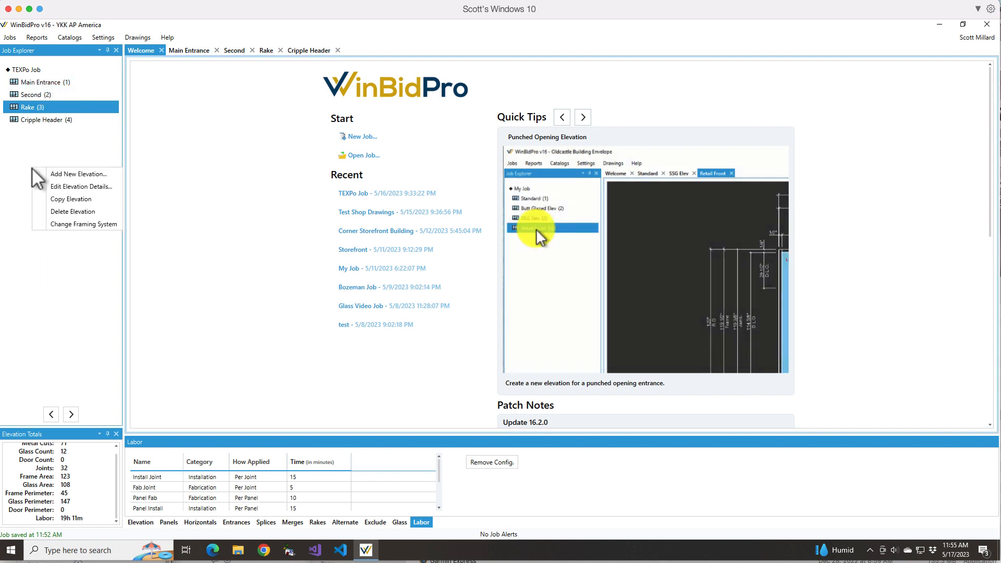
left_click(61, 175)
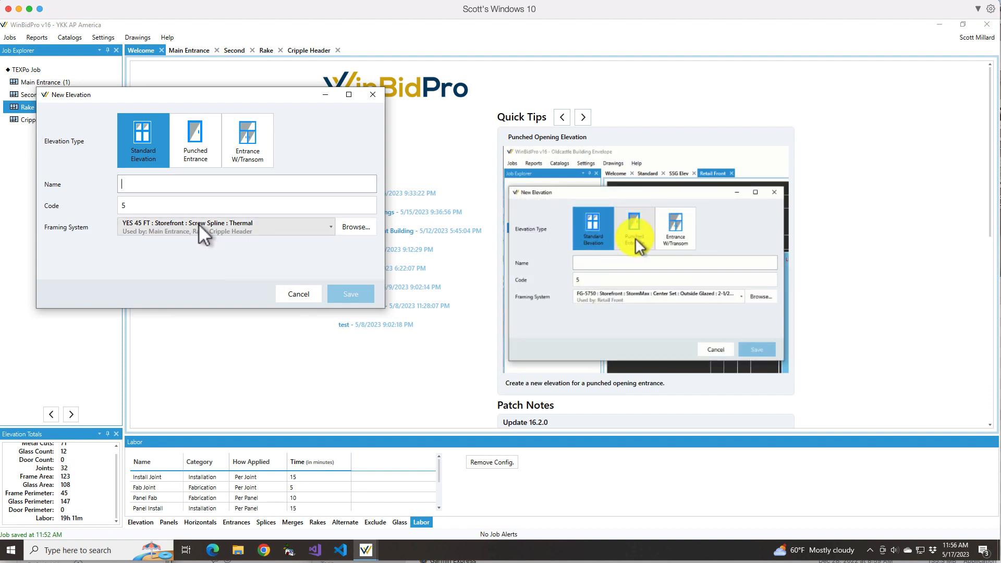
left_click(330, 225)
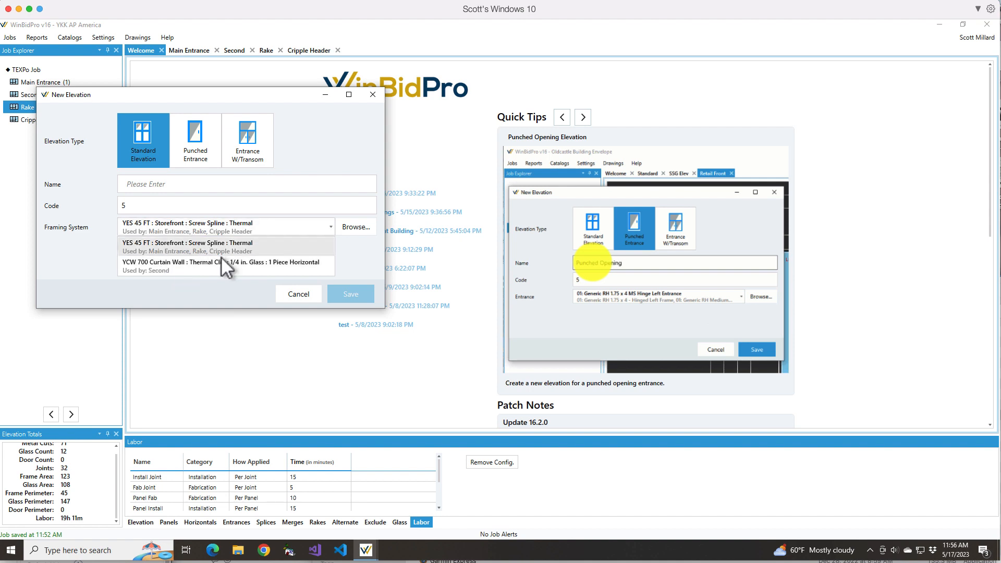
left_click(304, 291)
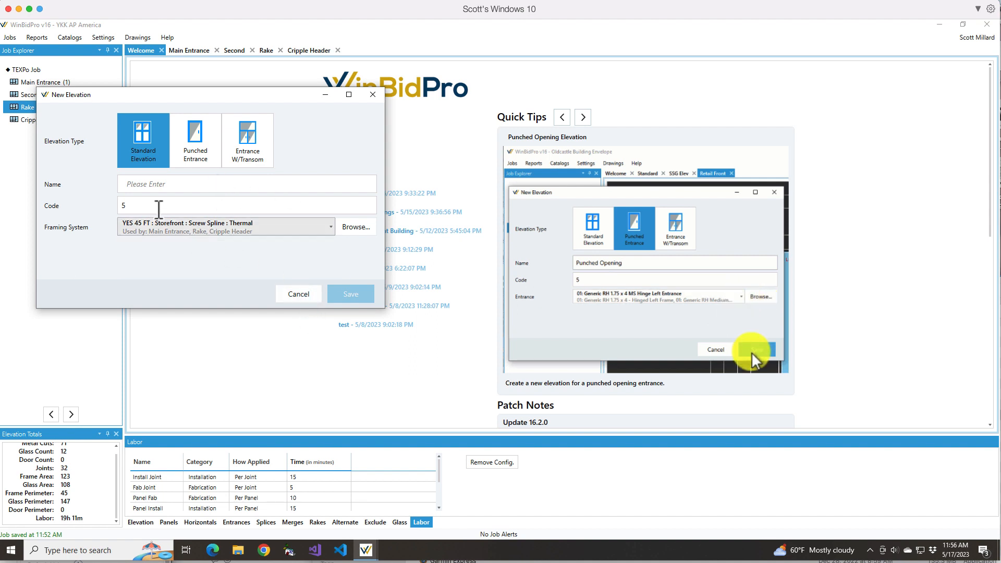
left_click(307, 293)
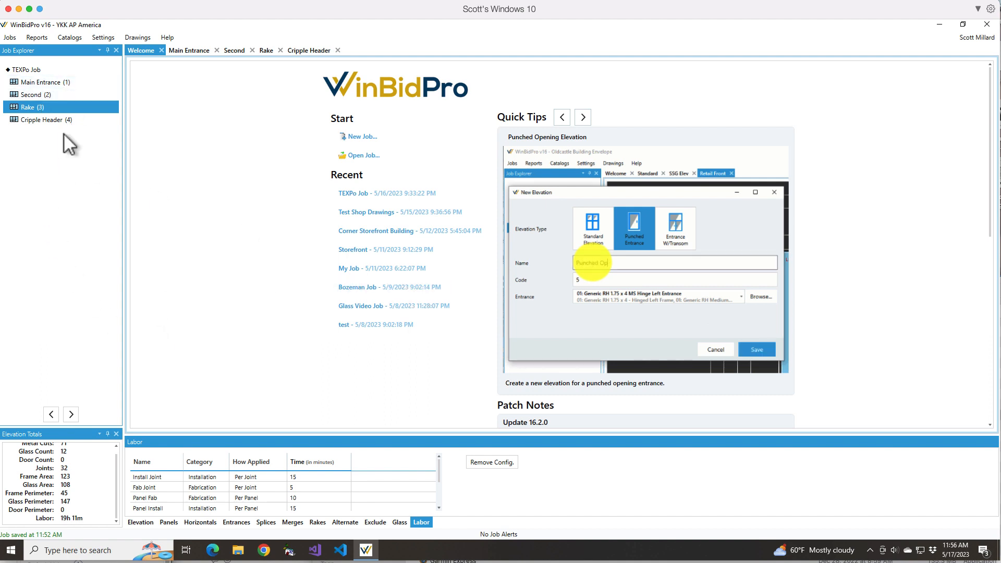
- Set the Main Entrance elevation's original height to 121" and save the job
left_click(192, 50)
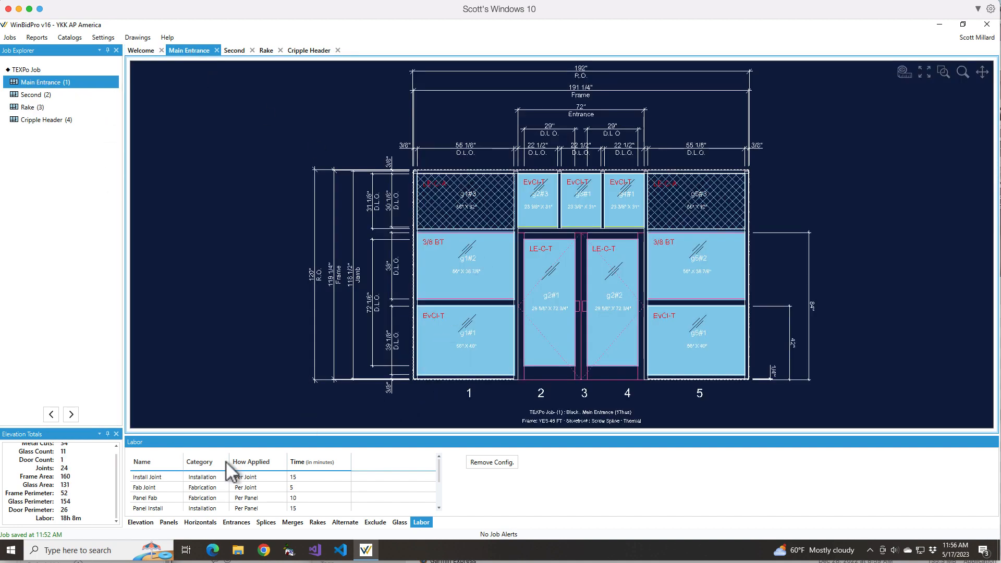
left_click(142, 522)
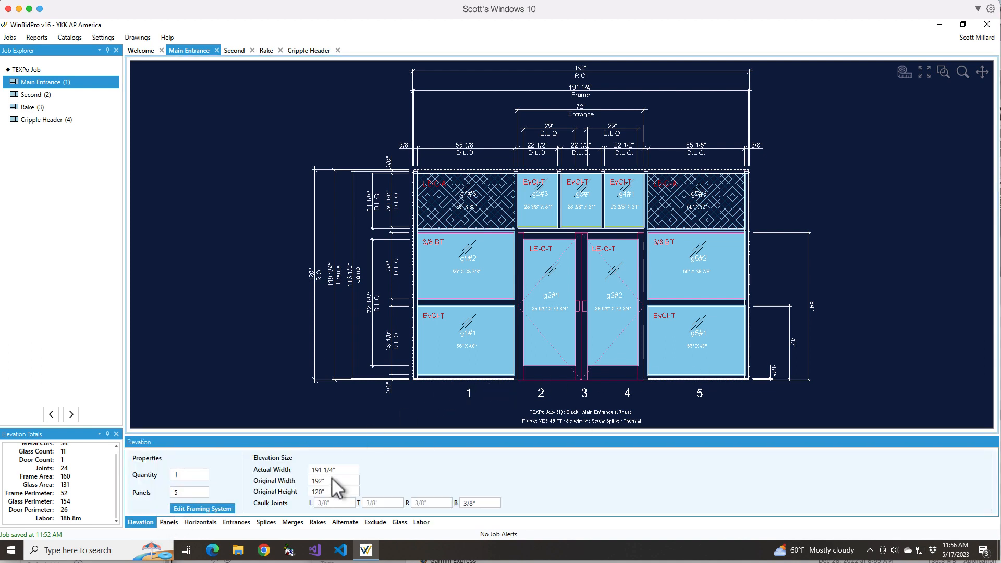
left_click(178, 493)
left_click(329, 481)
left_click(338, 491)
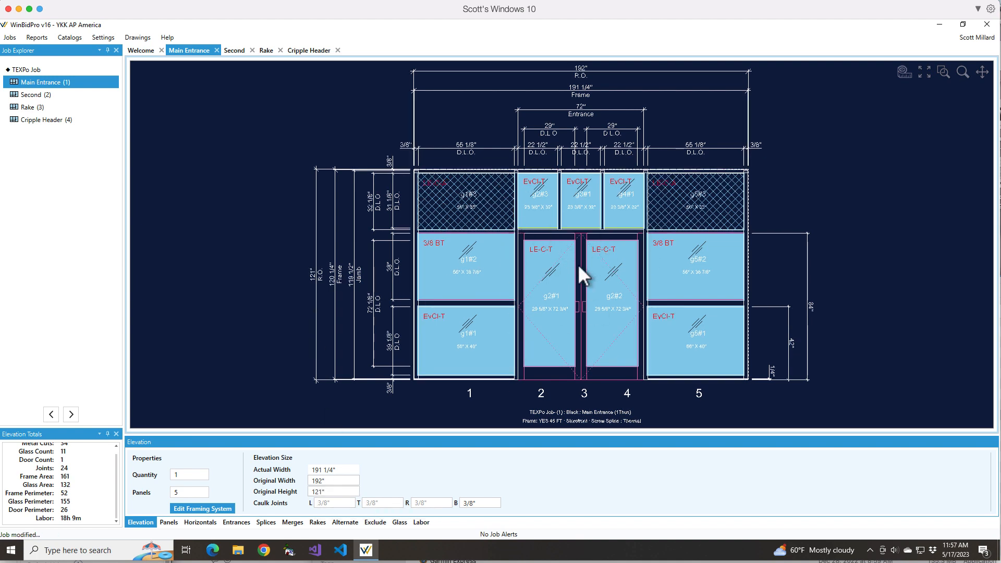
key("ctrl+s")
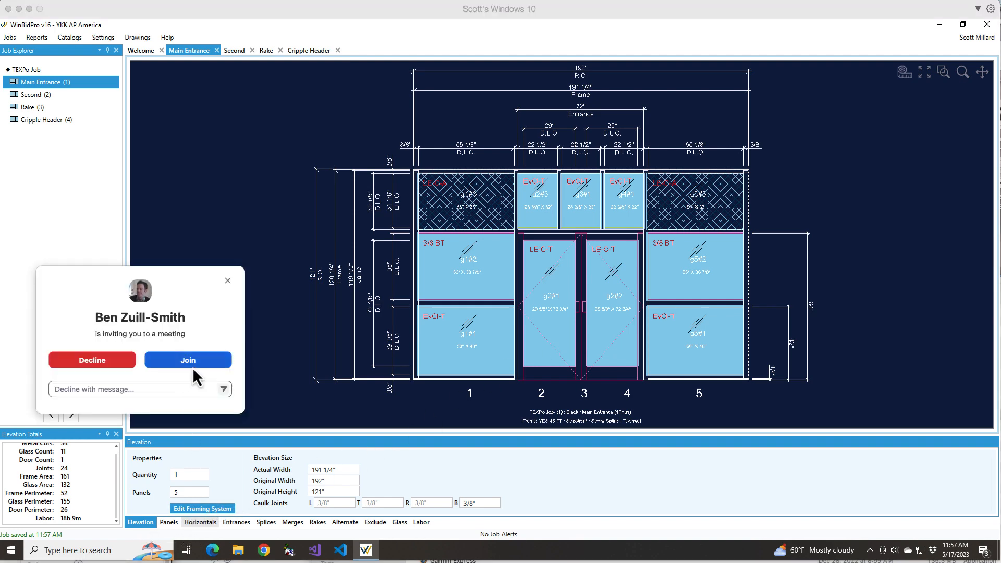
- Decline the incoming meeting invitation and return to WinBidPro
left_click(117, 362)
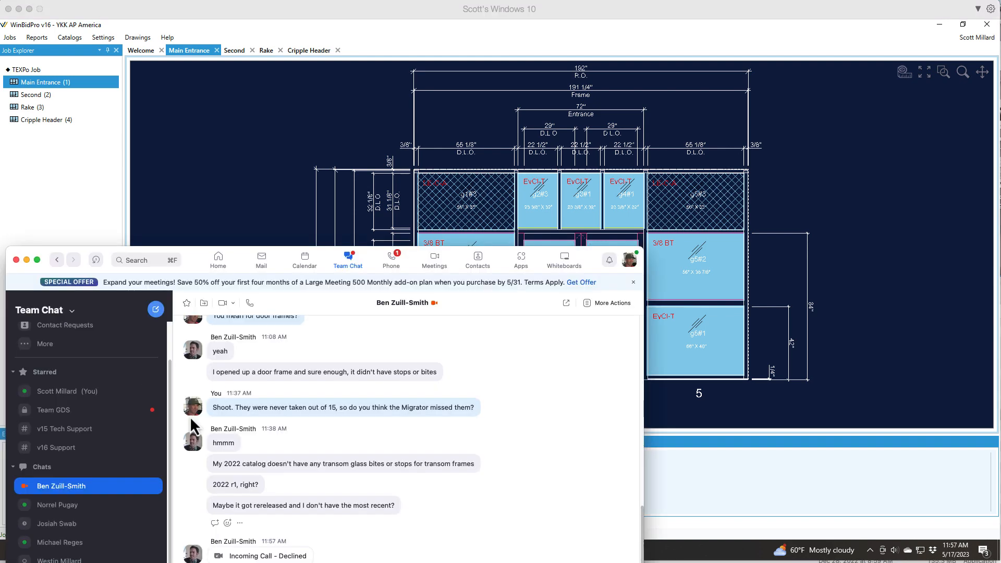
left_click(398, 24)
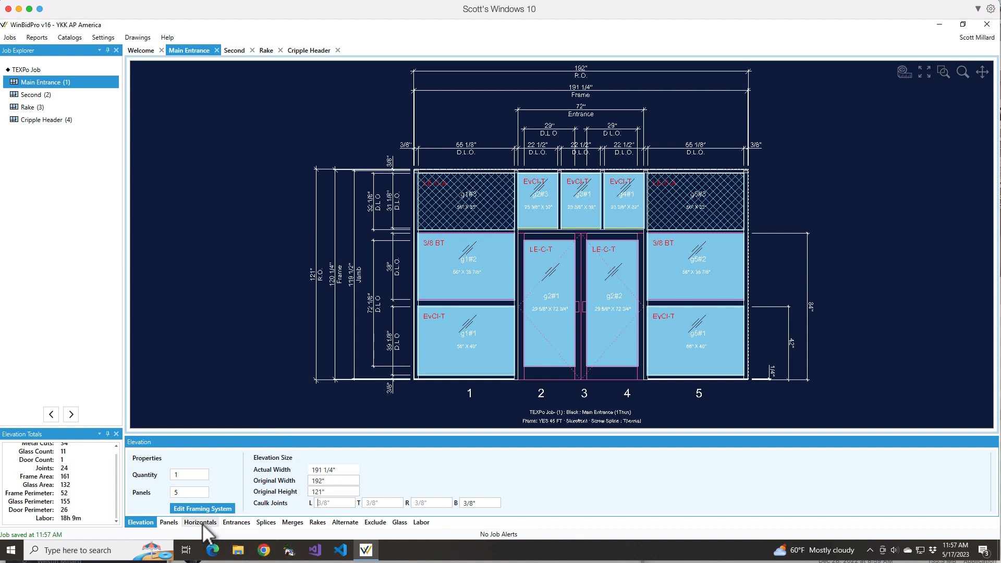
- Start adding an entrance to panel 5 of the Main Entrance and browse the catalog's entrances without selecting one
left_click(237, 523)
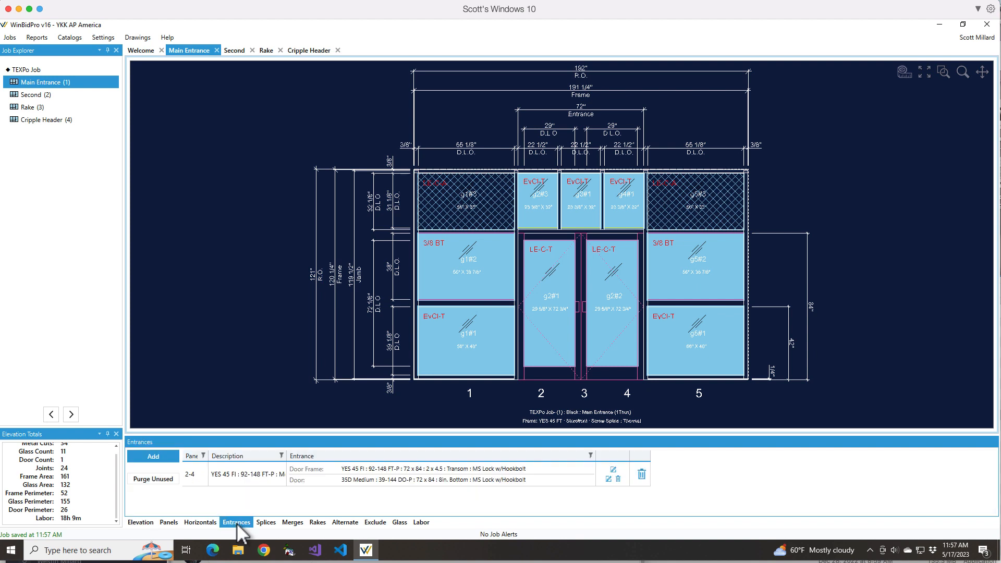
left_click(162, 459)
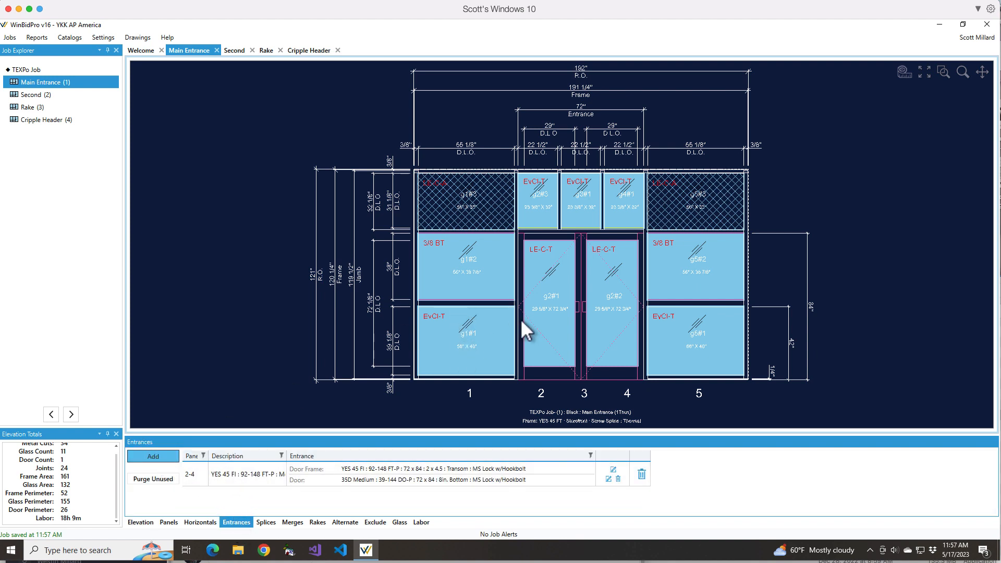
left_click(716, 335)
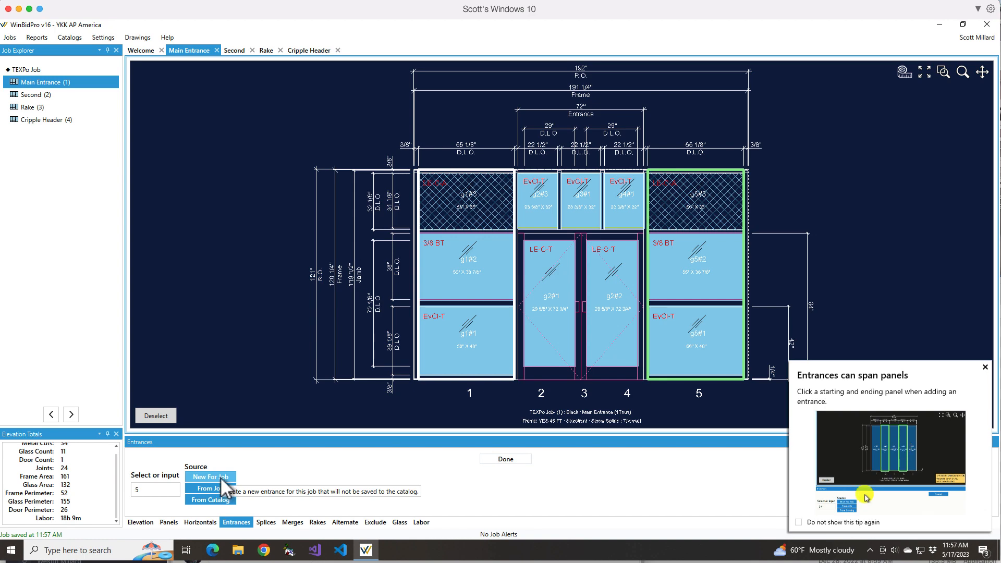
left_click(220, 500)
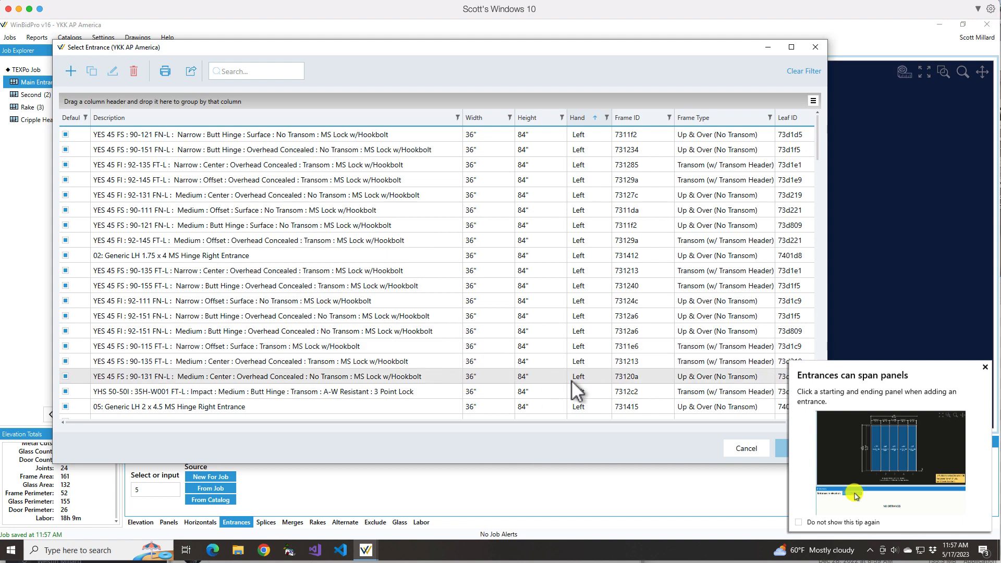
left_click(816, 49)
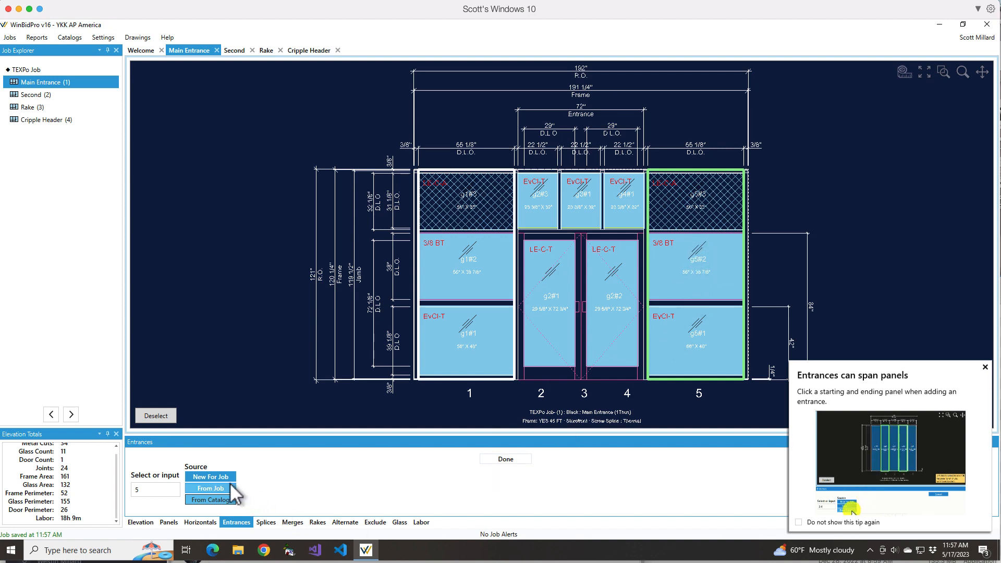
- Review the door frames and form for a new job-only entrance on panel 5, and cancel without saving
left_click(213, 478)
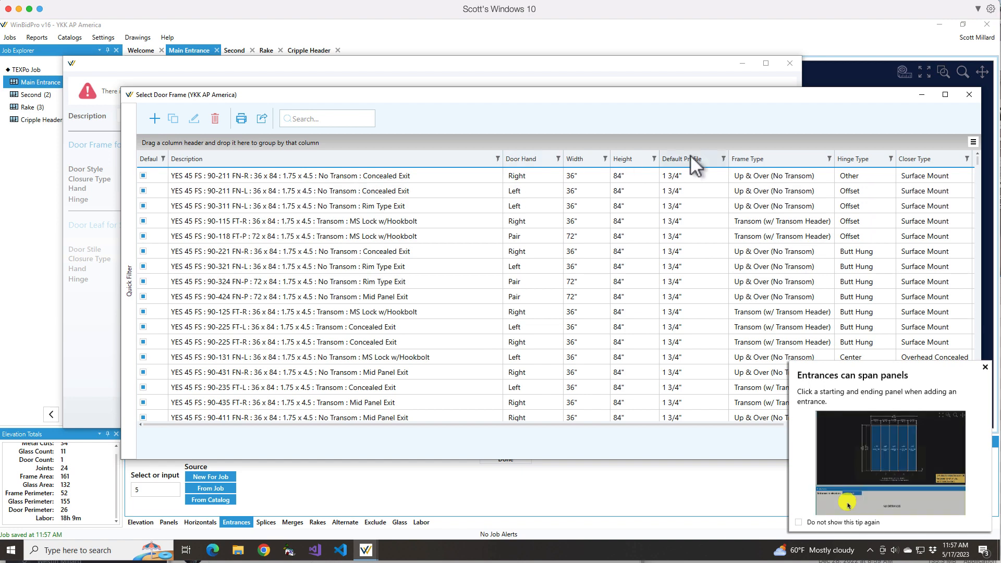
left_click(968, 96)
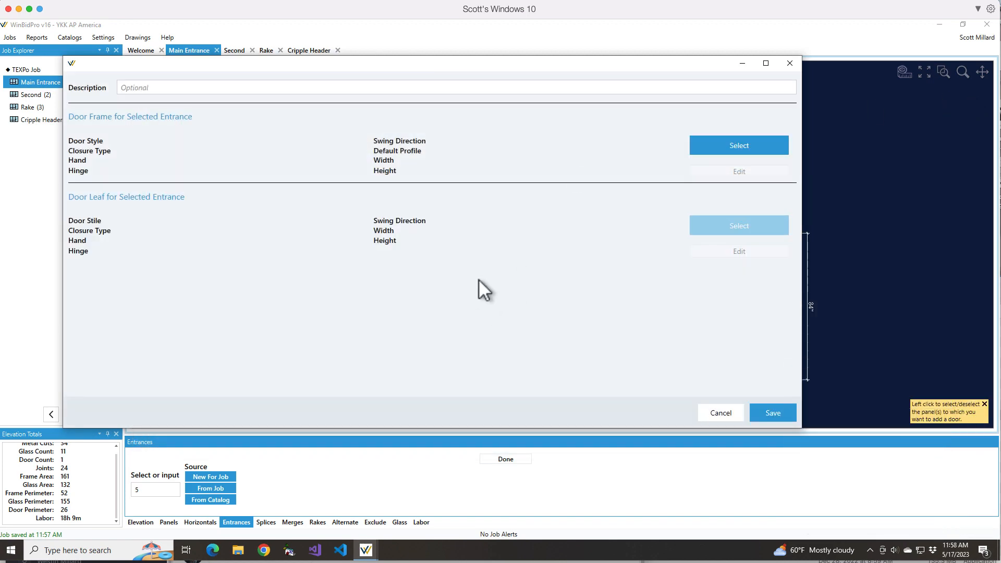
left_click(720, 412)
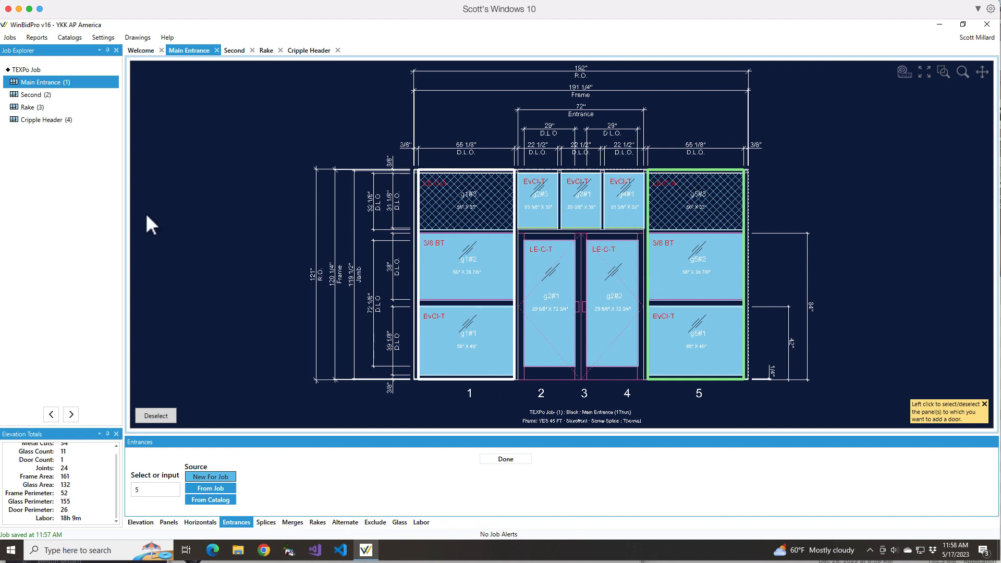
- Review the glass products table for the Cripple Header elevation and select the Evergreen / Clear tempered glass with application by row
double_click(35, 121)
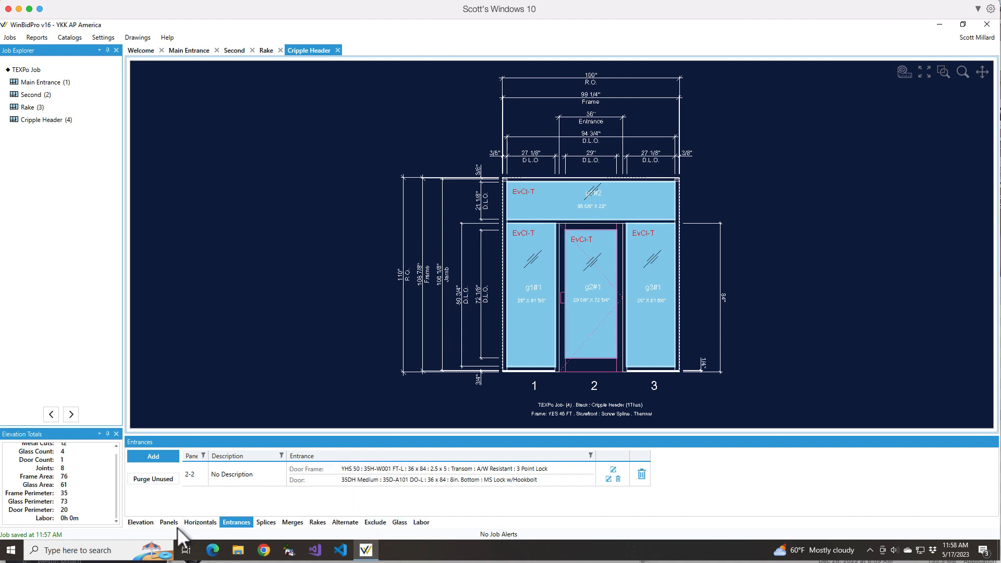
left_click(400, 522)
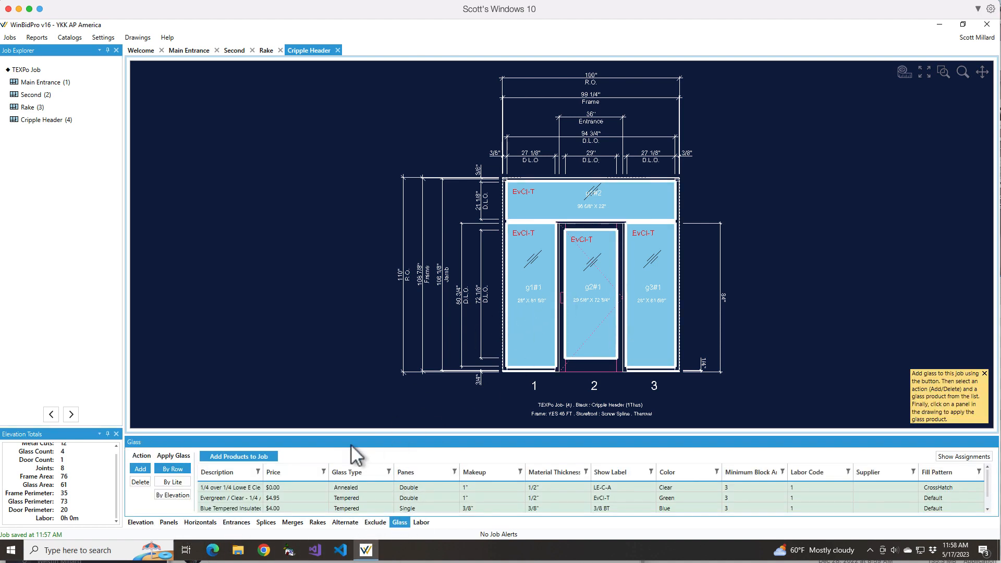
left_click(235, 457)
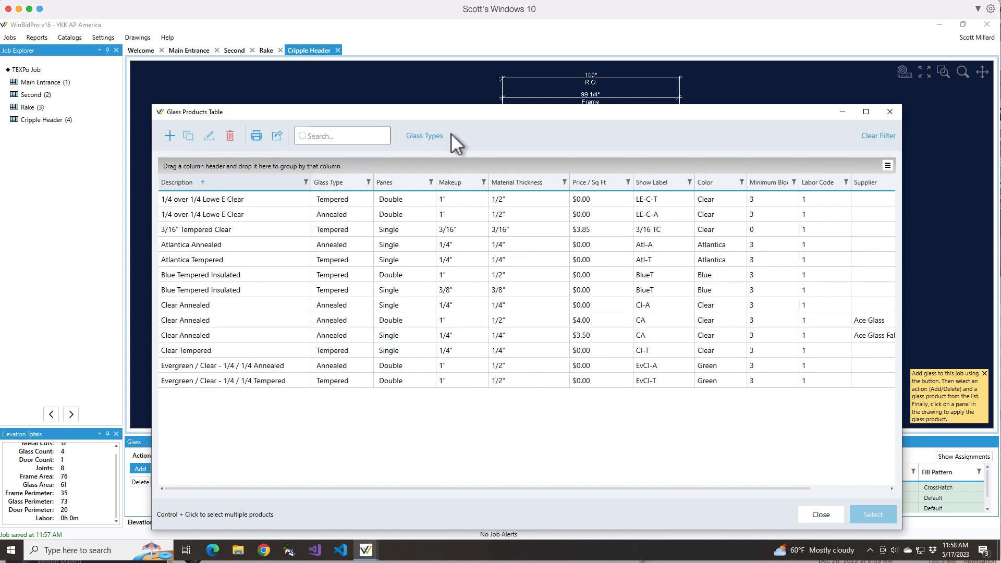
left_click(890, 112)
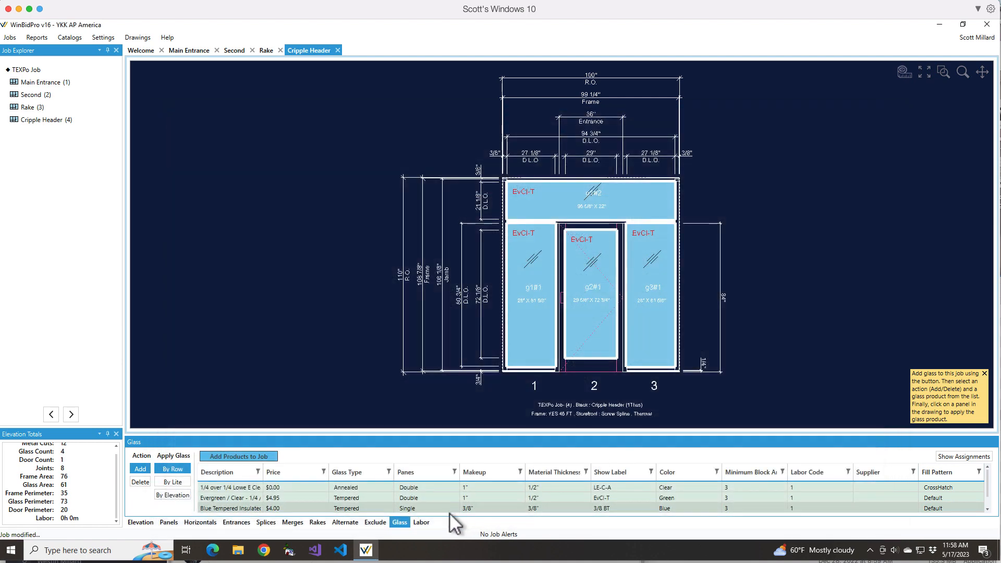
left_click(406, 496)
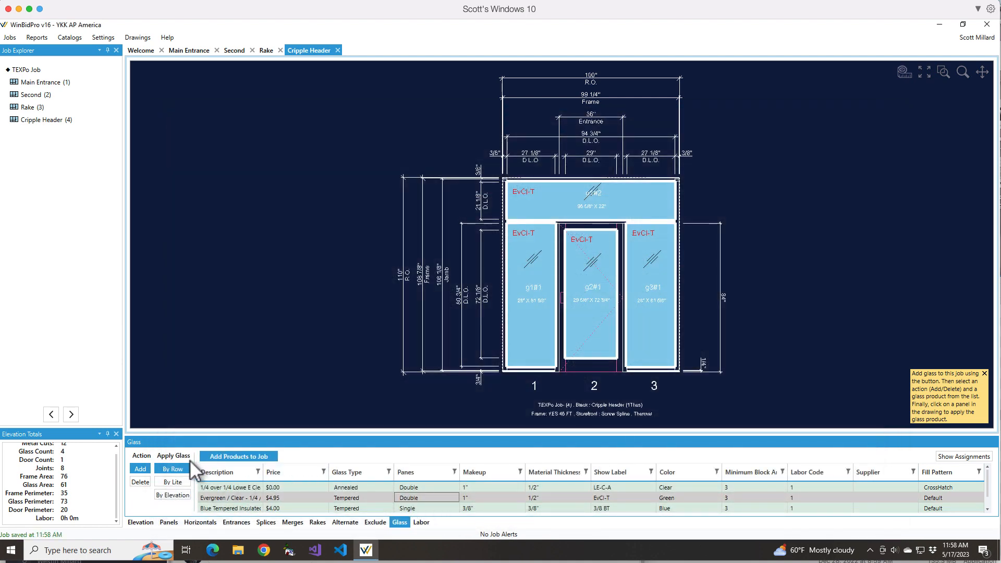
left_click(175, 470)
- In the default labor settings, change the category of the Shear Block configuration's Glazing item to Glazing
left_click(99, 36)
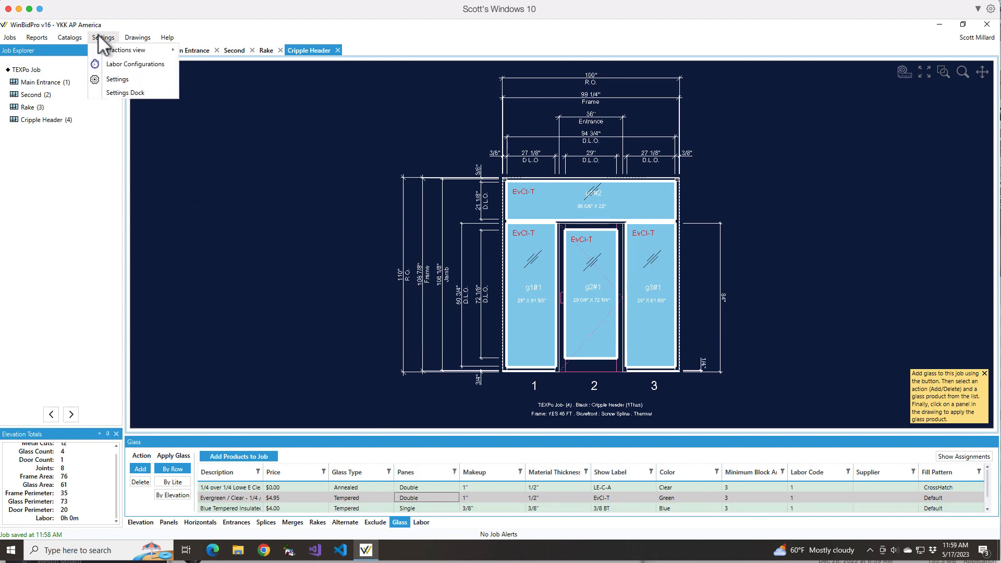
left_click(117, 64)
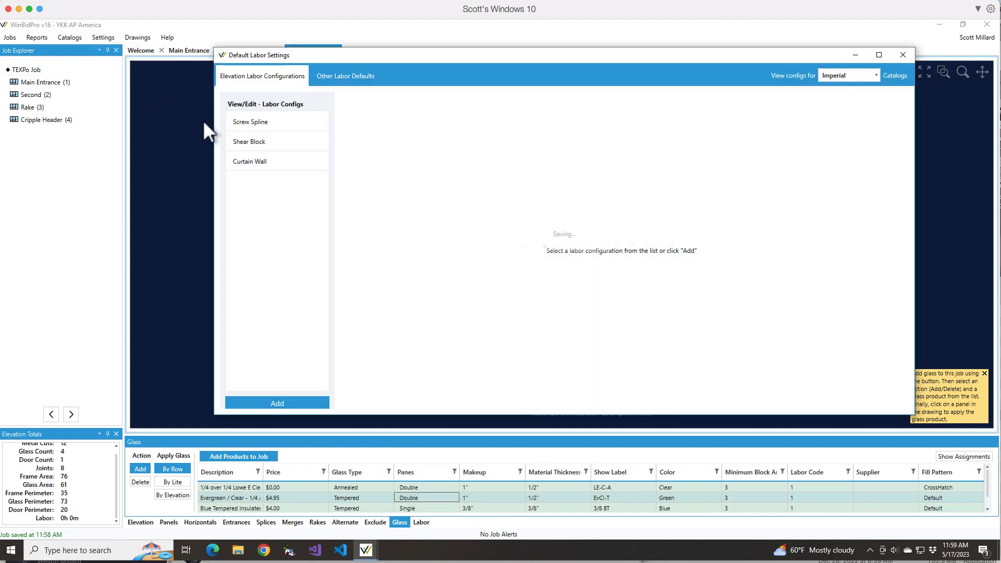
left_click(256, 143)
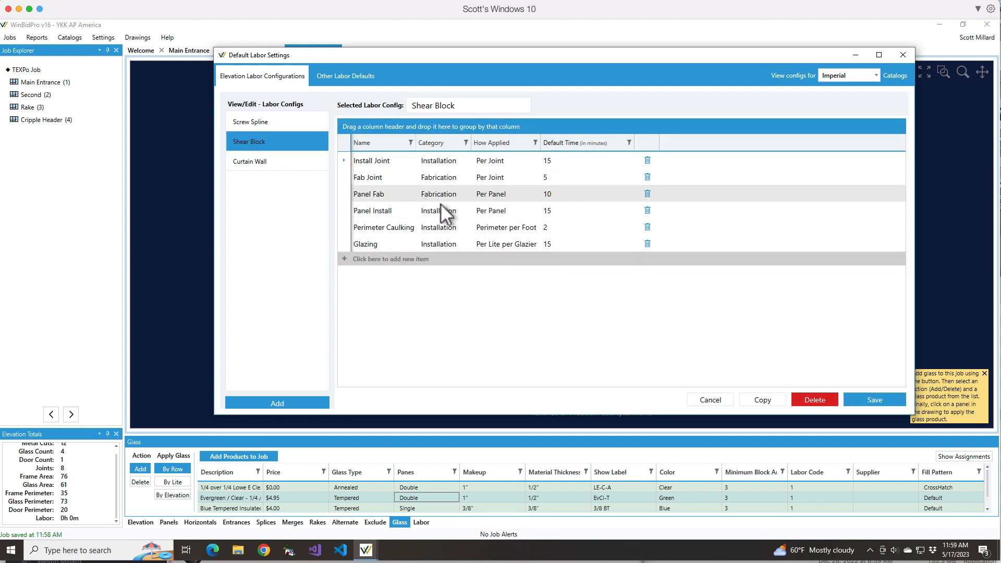
left_click(444, 243)
left_click(466, 244)
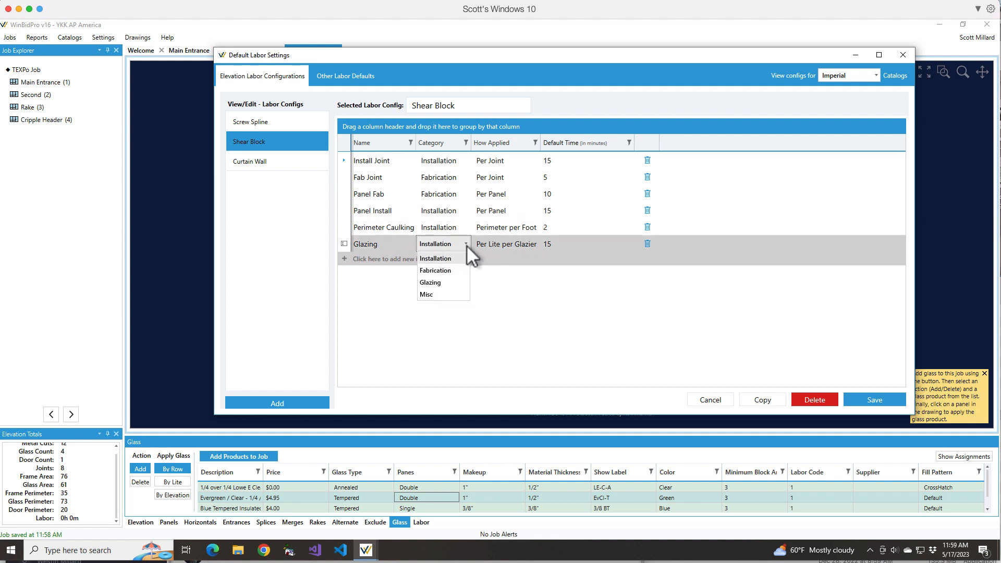
left_click(442, 284)
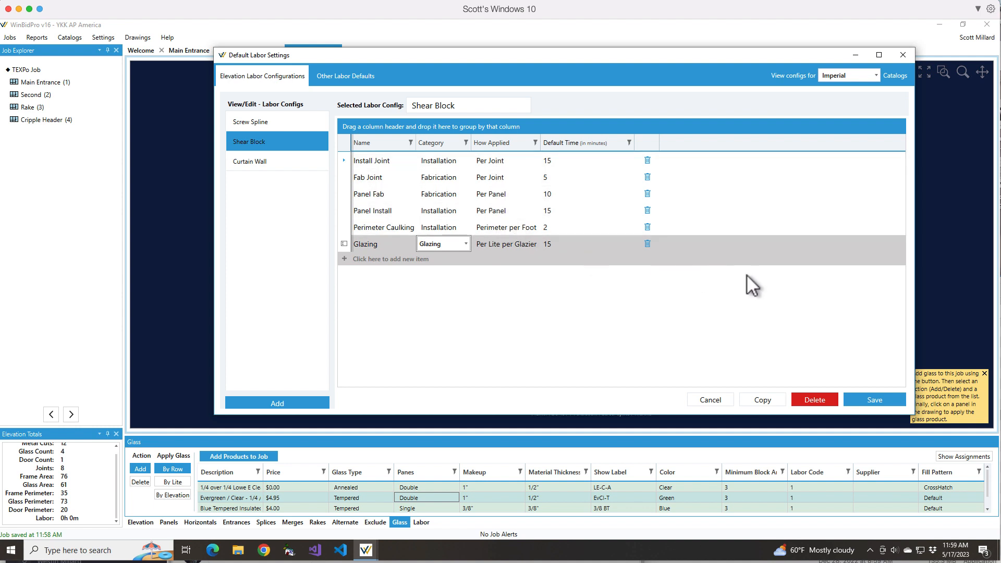
- Save the Shear Block labor configuration and close the default labor settings
left_click(868, 397)
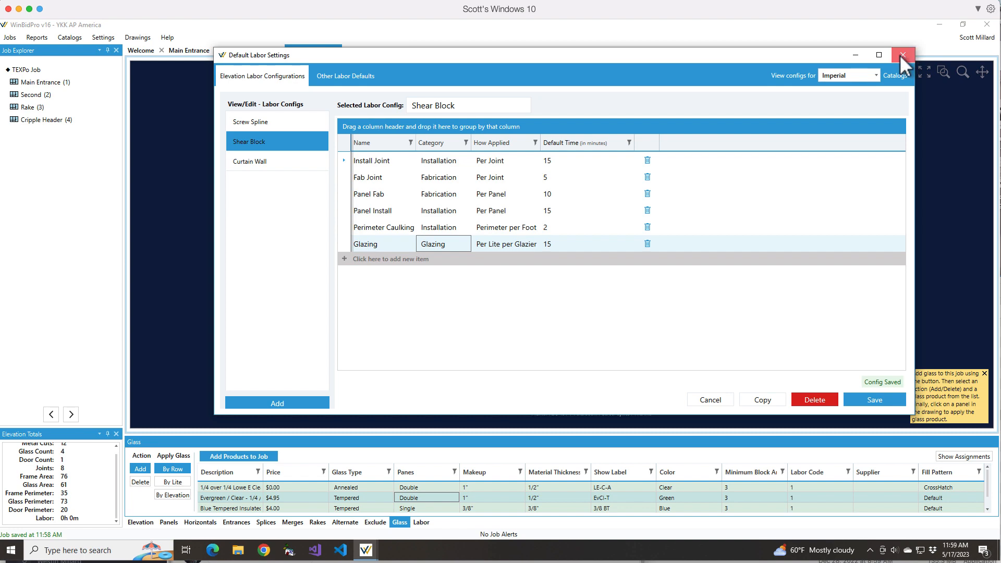
left_click(900, 54)
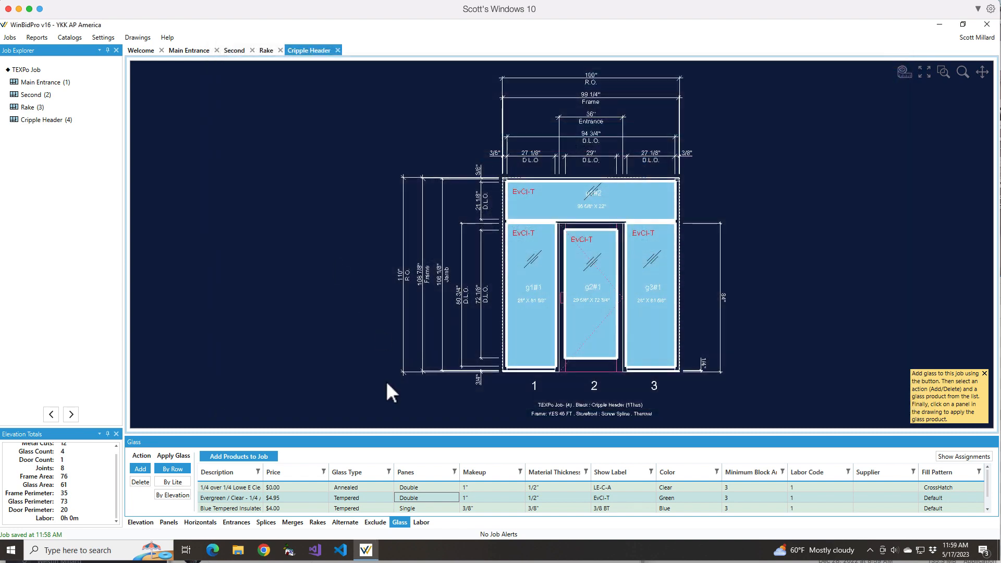
- Apply the Screw Spline labor configuration to the Cripple Header elevation
left_click(424, 523)
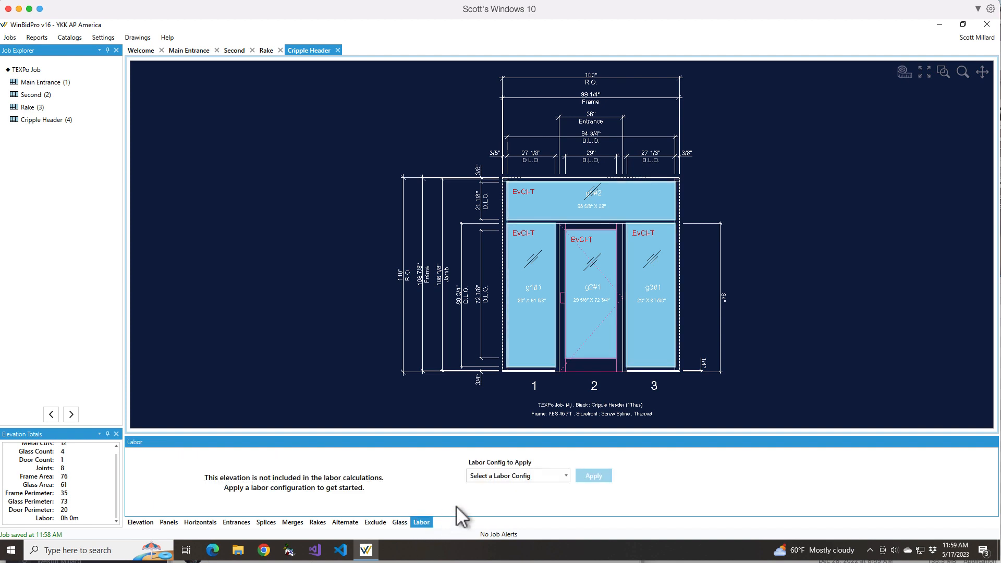
left_click(566, 476)
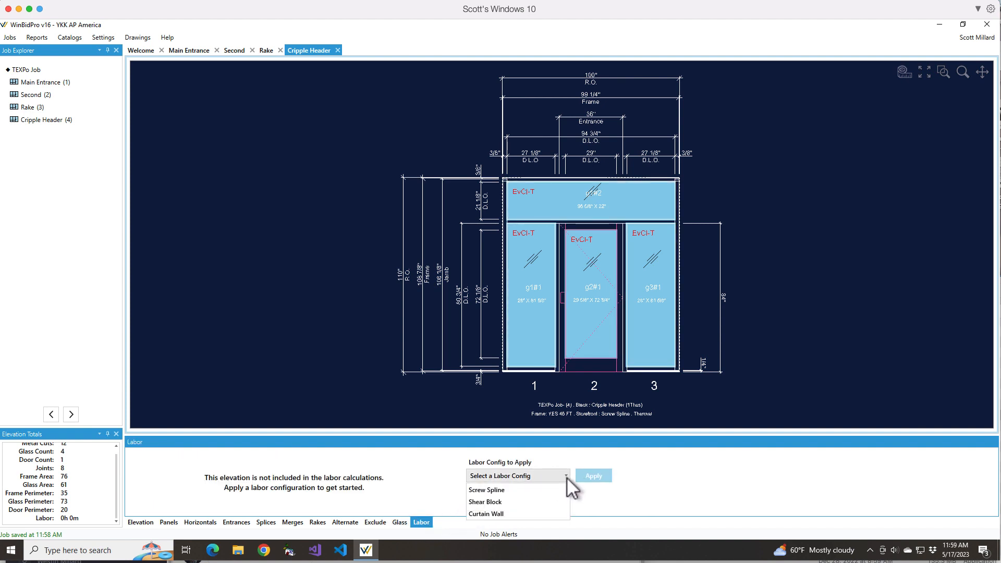
left_click(500, 490)
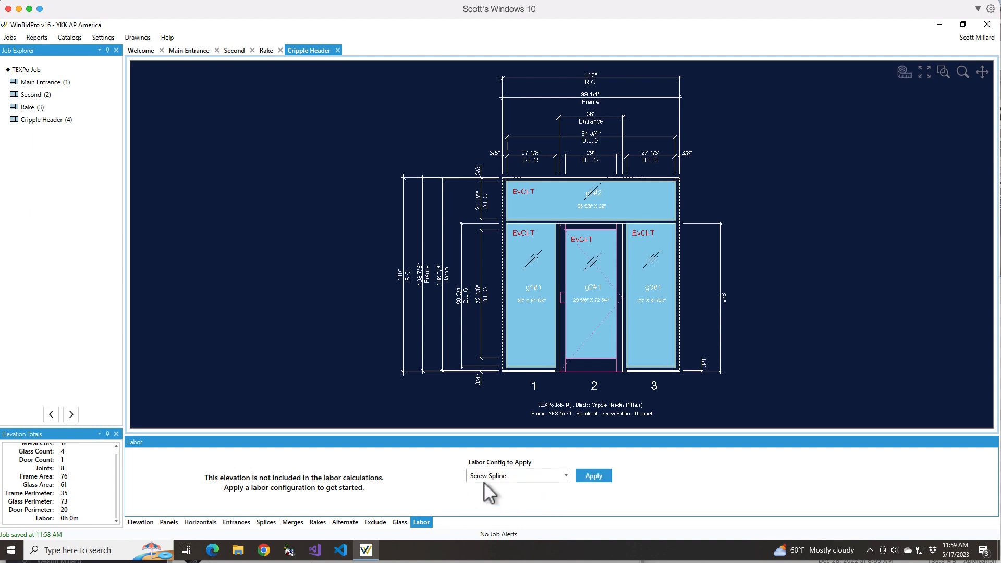
left_click(592, 478)
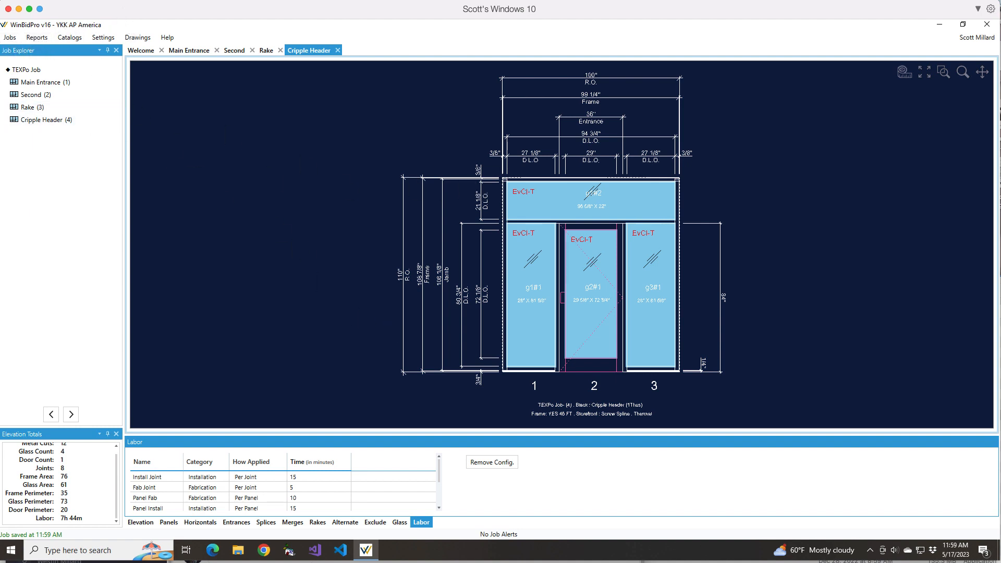
- Look over the available reports, and generate the shop drawing pages for the TEXPo Job with the existing page layout settings
left_click(35, 38)
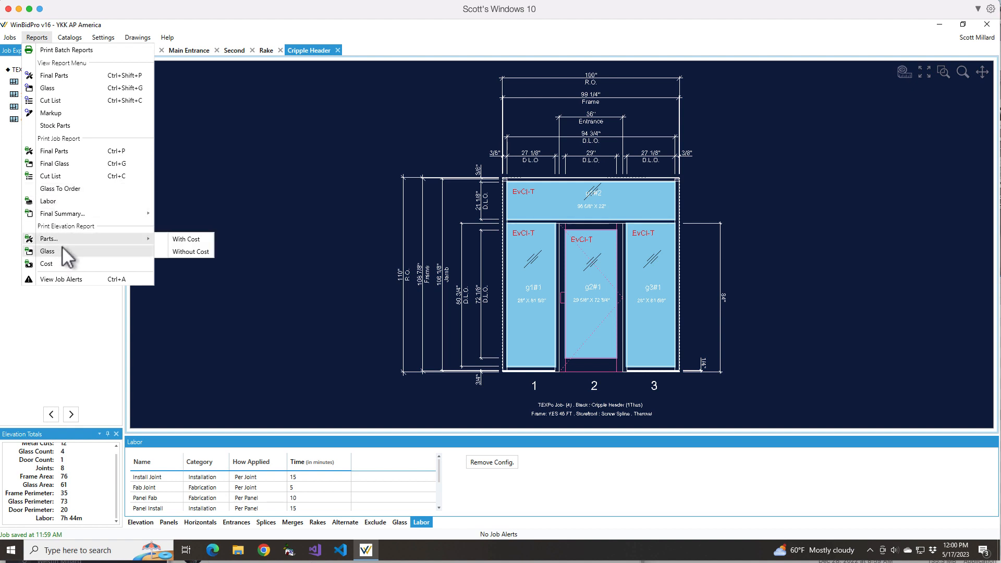
mouse_move(69, 38)
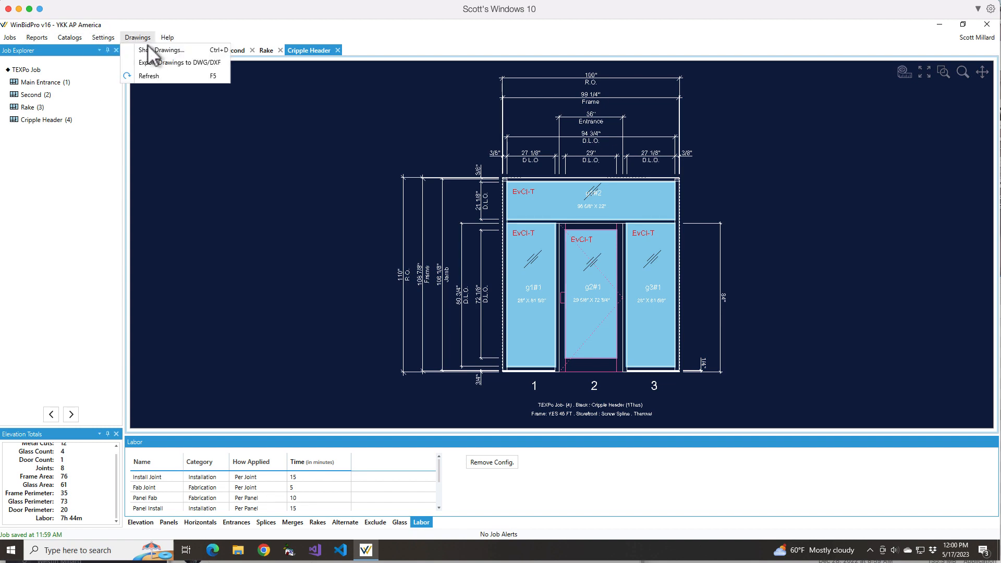
left_click(152, 49)
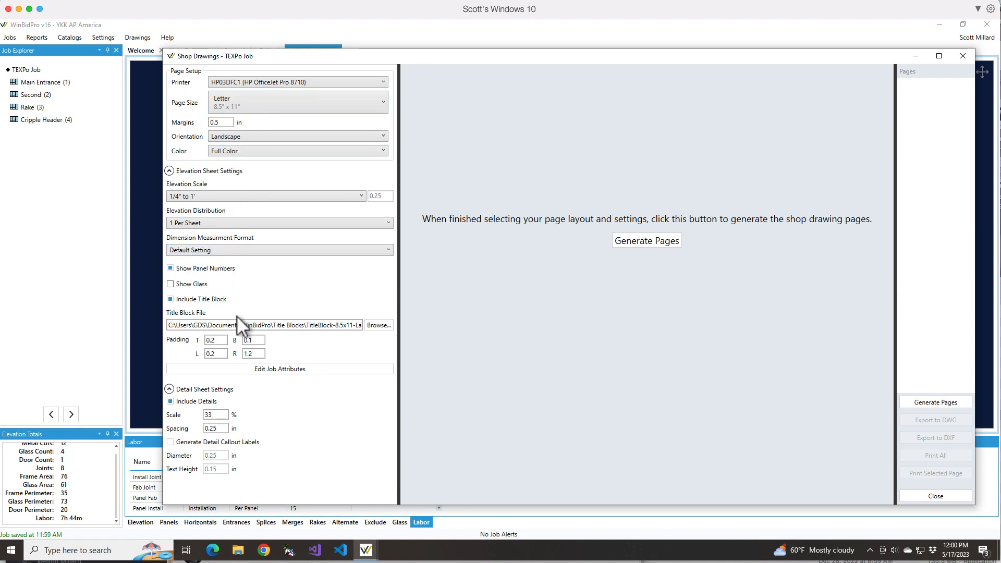
left_click(647, 239)
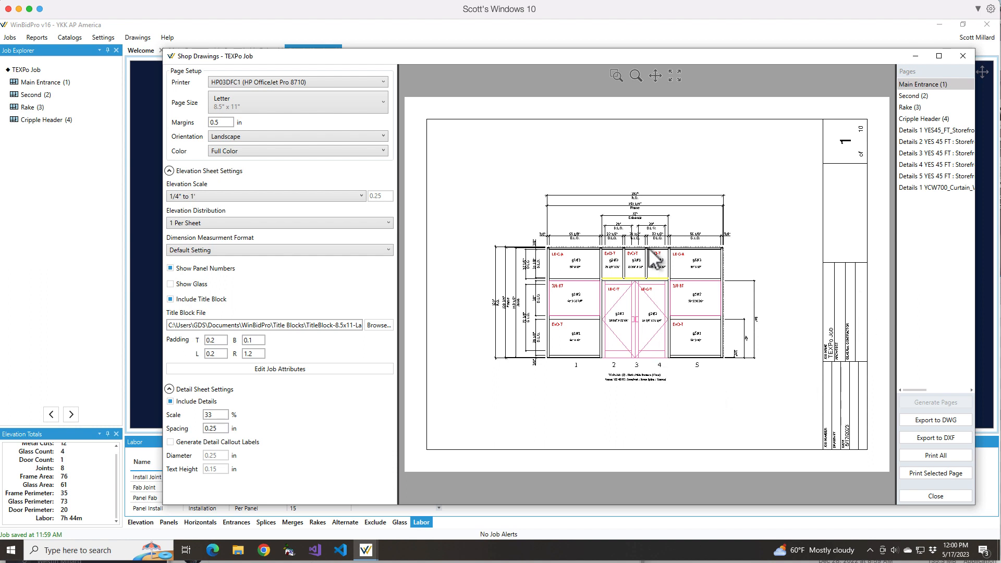
- Review the generated YCW700 curtain wall details, Second and Rake shop drawing pages, and close the shop drawings
left_click(946, 187)
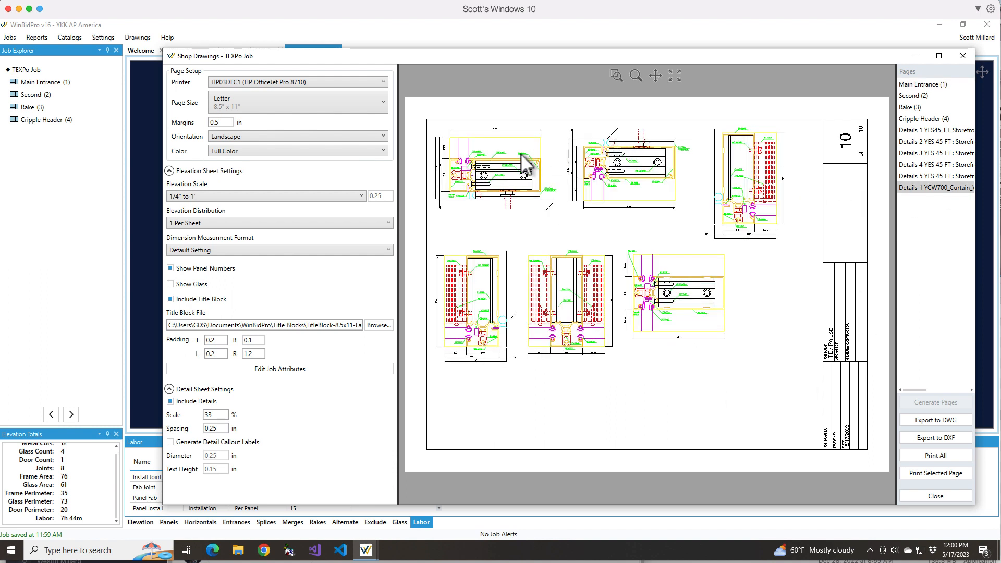
left_click(918, 96)
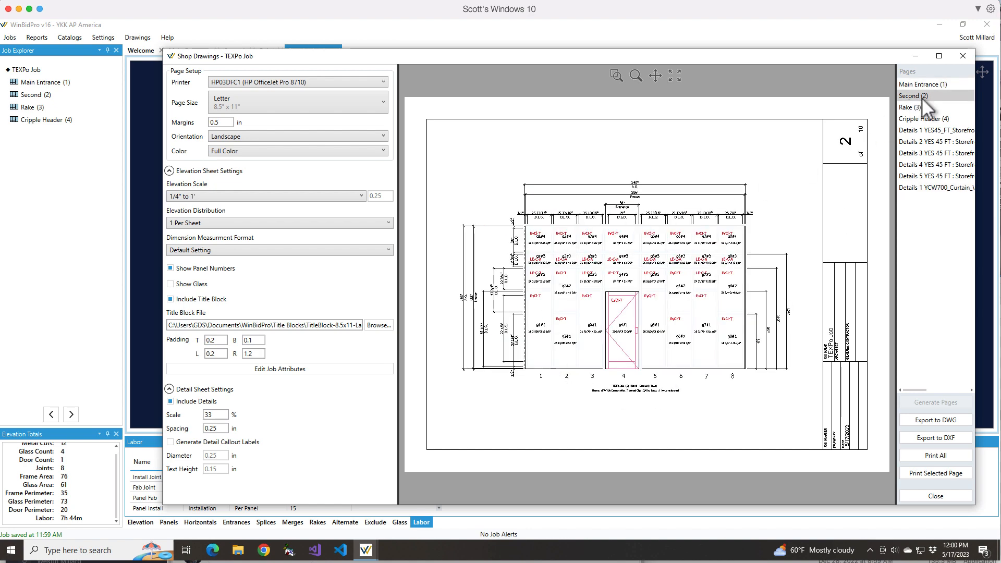
left_click(909, 108)
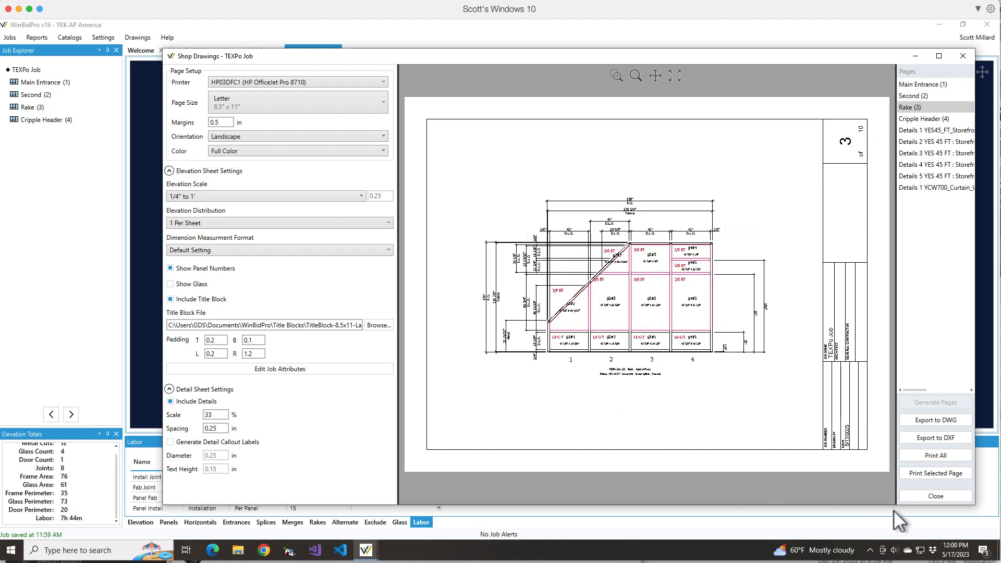
left_click(961, 57)
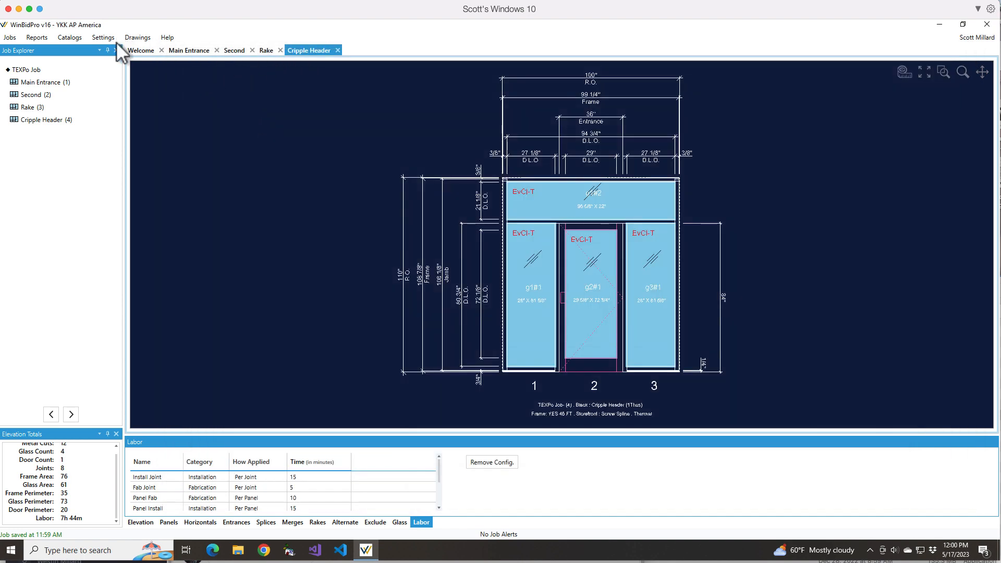